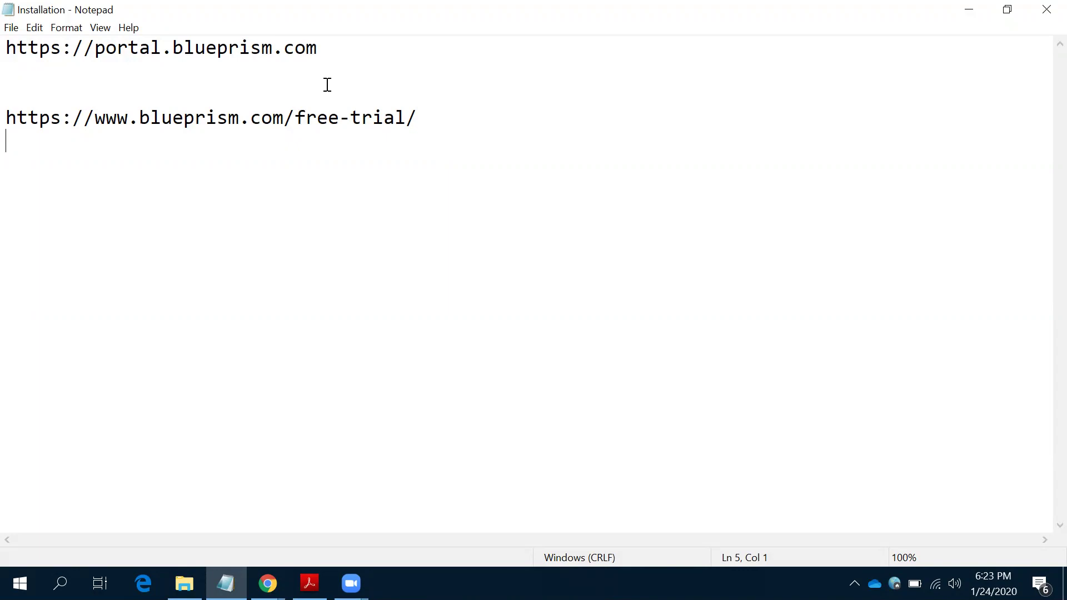
Append ' -- 1st' to the portal URL on line 1 of the Installation note, then reselect the URL.
{"action": "left_click", "coordinate": [359, 50]}
{"action": "left_click_drag", "start_coordinate": [358, 50], "coordinate": [6, 55]}
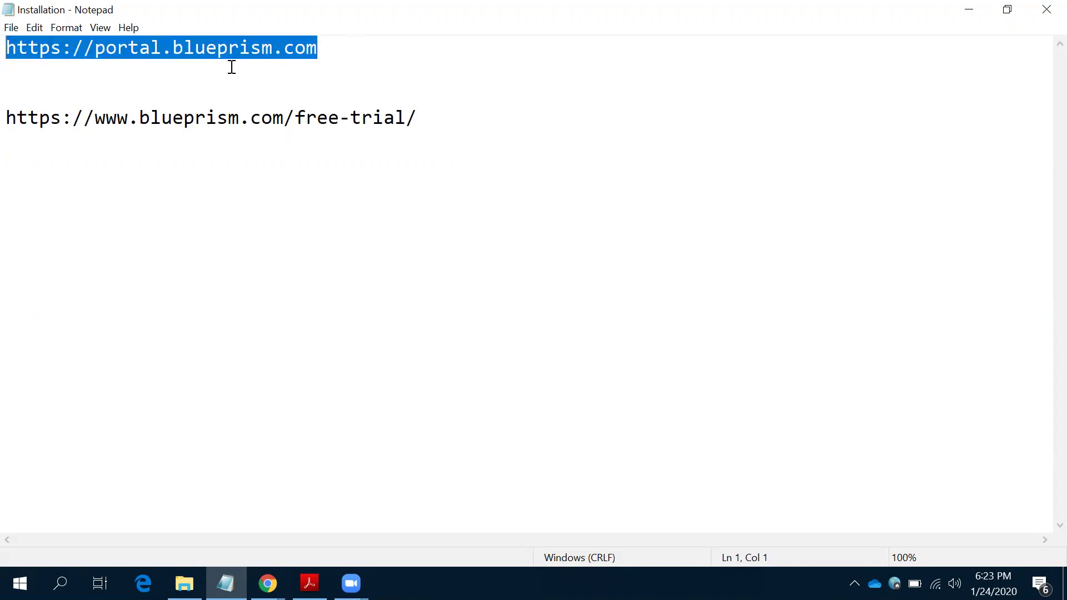
{"action": "left_click", "coordinate": [378, 54]}
{"action": "type", "text": "-- 1"}
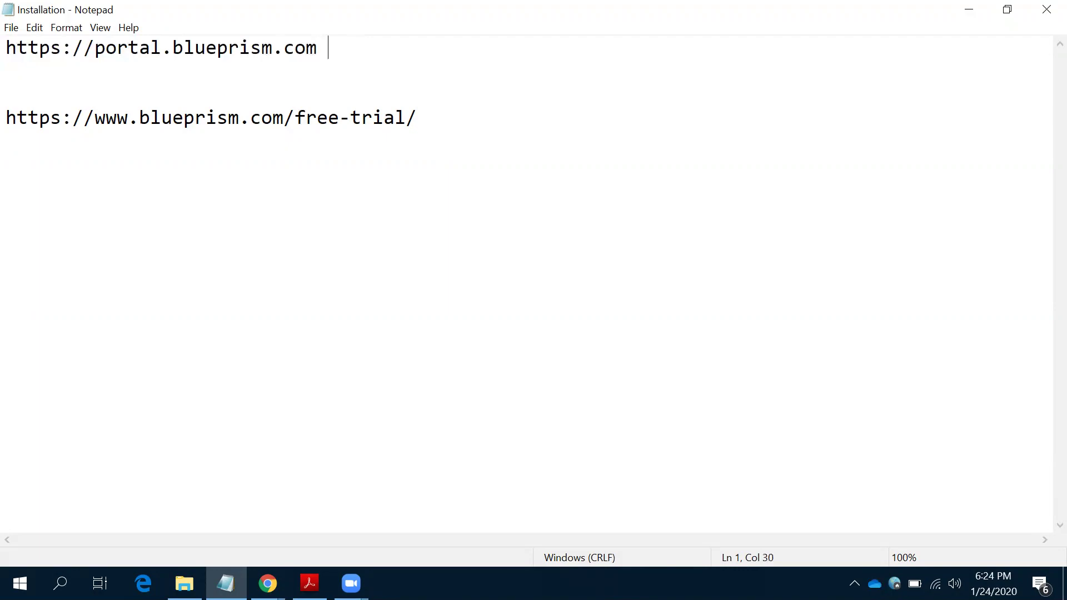
{"action": "type", "text": "st"}
{"action": "left_click", "coordinate": [319, 52]}
{"action": "left_click_drag", "start_coordinate": [321, 53], "coordinate": [10, 58]}
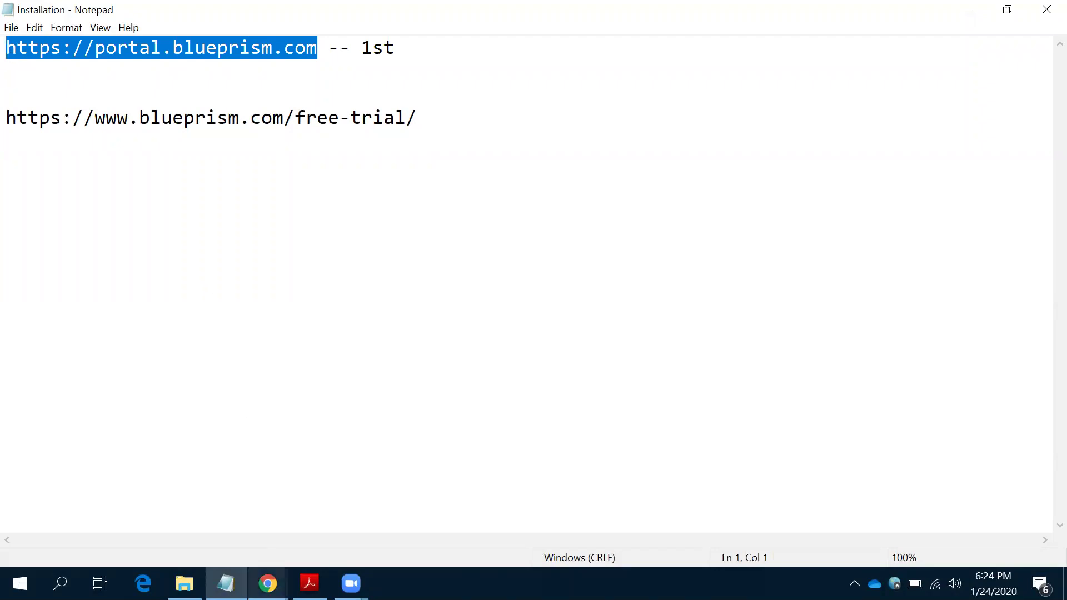
Bring the Blue Prism Portal window forward and log out of the account.
{"action": "mouse_move", "coordinate": [267, 583]}
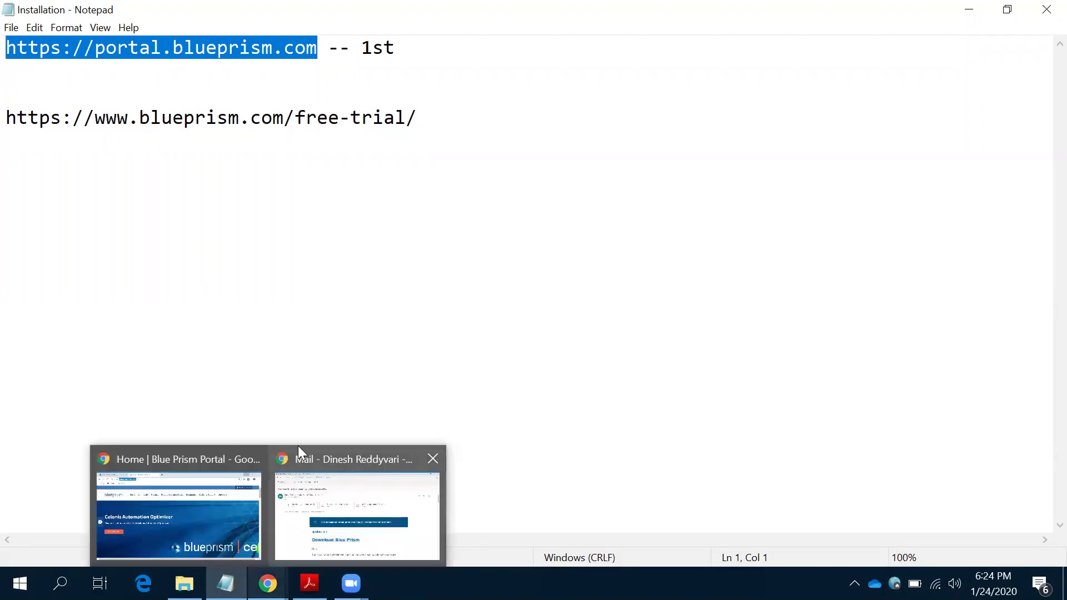
{"action": "left_click", "coordinate": [201, 455]}
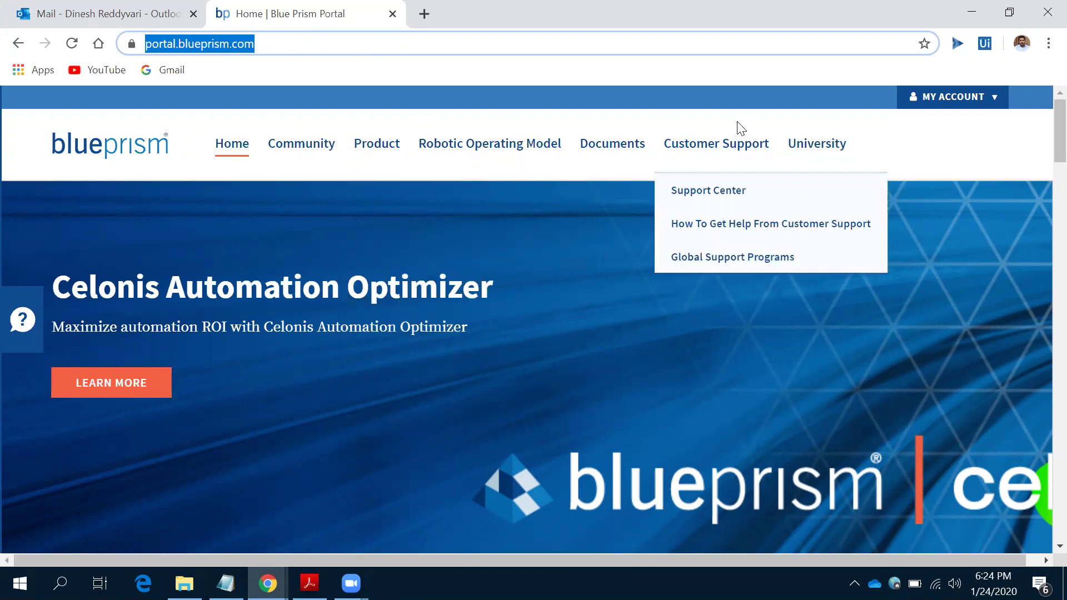
{"action": "mouse_move", "coordinate": [974, 110]}
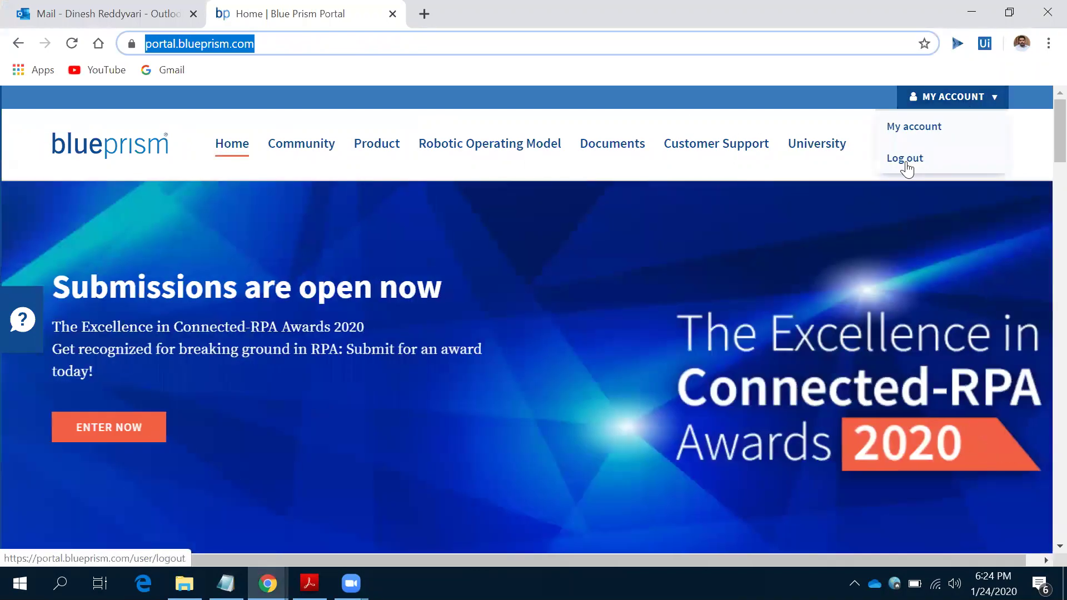
{"action": "left_click", "coordinate": [911, 159]}
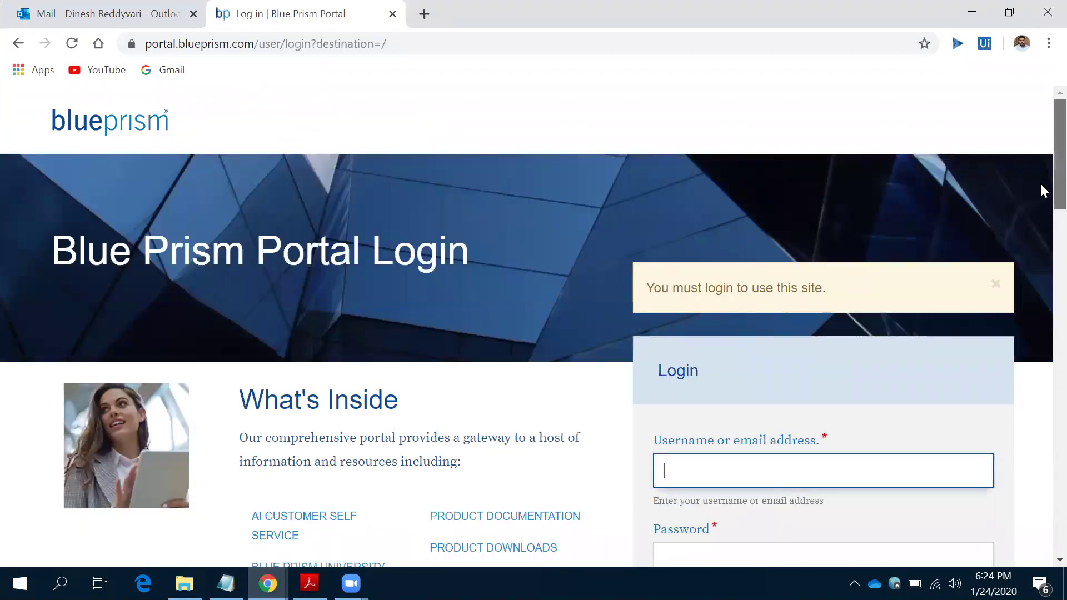
Scroll through the portal login page with its empty username and password fields.
{"action": "scroll", "coordinate": [1040, 222], "scroll_direction": "down", "scroll_amount": 5}
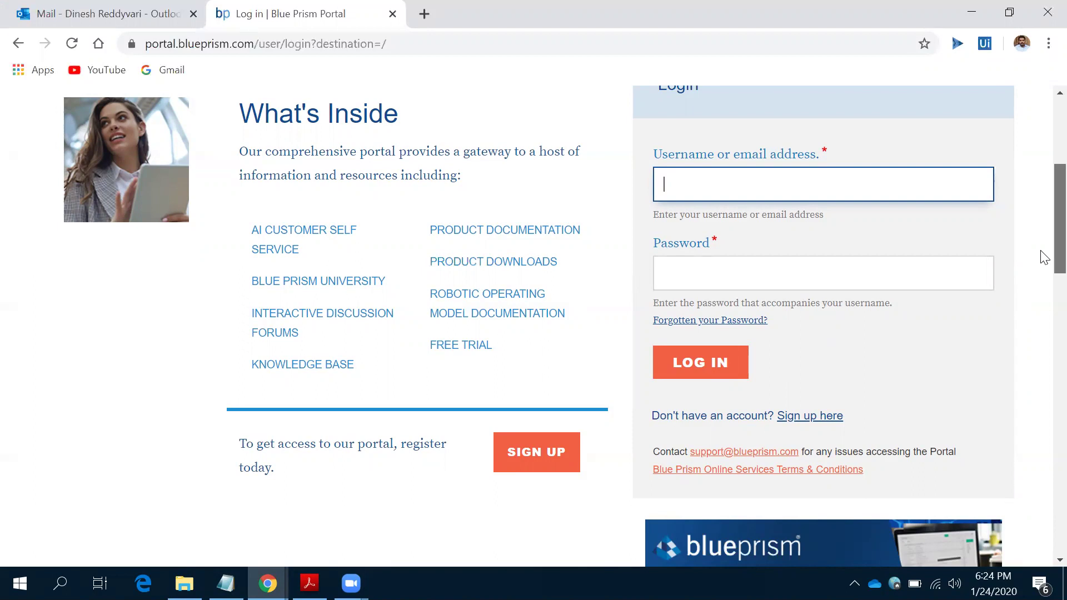
{"action": "scroll", "coordinate": [1045, 257], "scroll_direction": "down", "scroll_amount": 2}
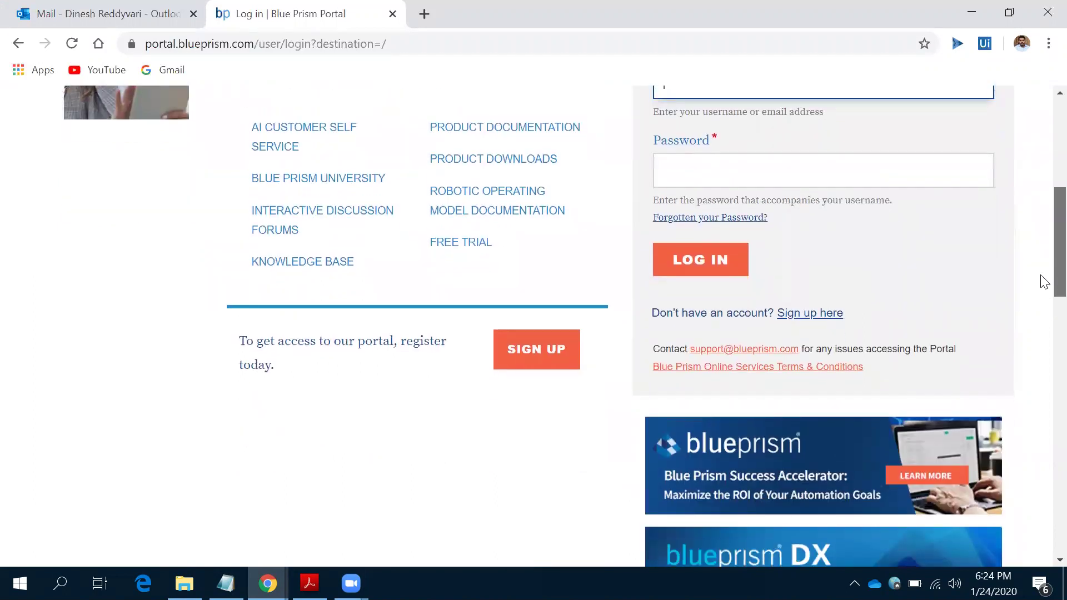
{"action": "scroll", "coordinate": [1045, 250], "scroll_direction": "up", "scroll_amount": 3}
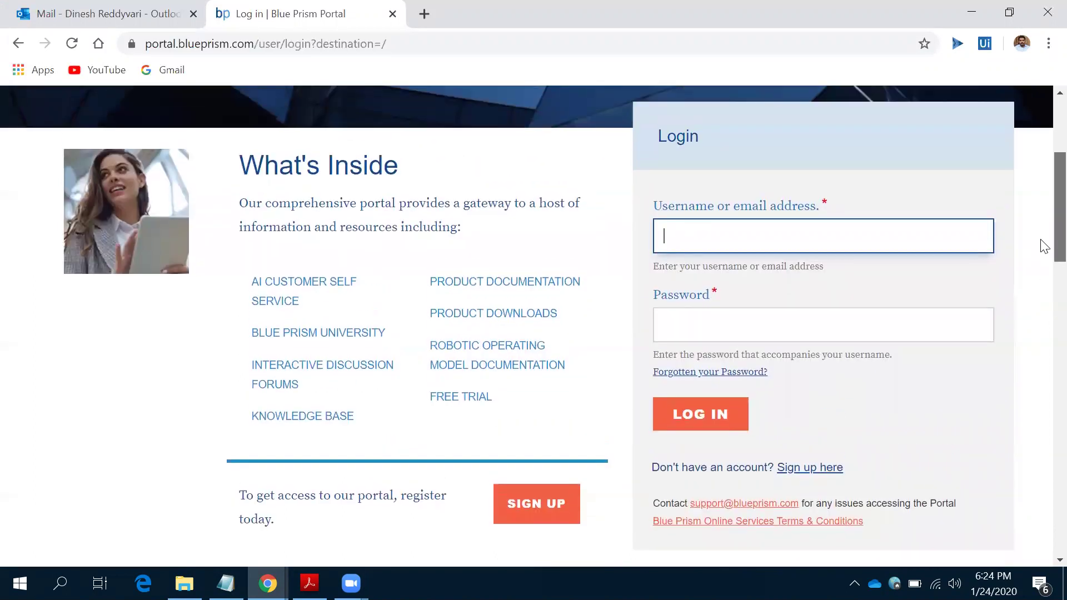
{"action": "scroll", "coordinate": [1040, 194], "scroll_direction": "up", "scroll_amount": 5}
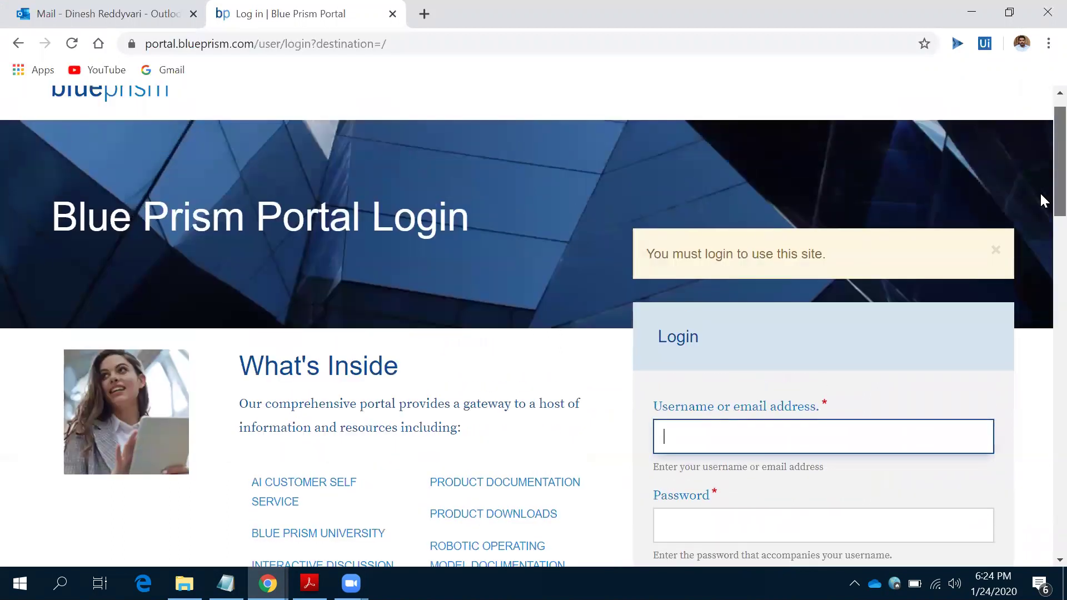
{"action": "scroll", "coordinate": [1040, 194], "scroll_direction": "down", "scroll_amount": 5}
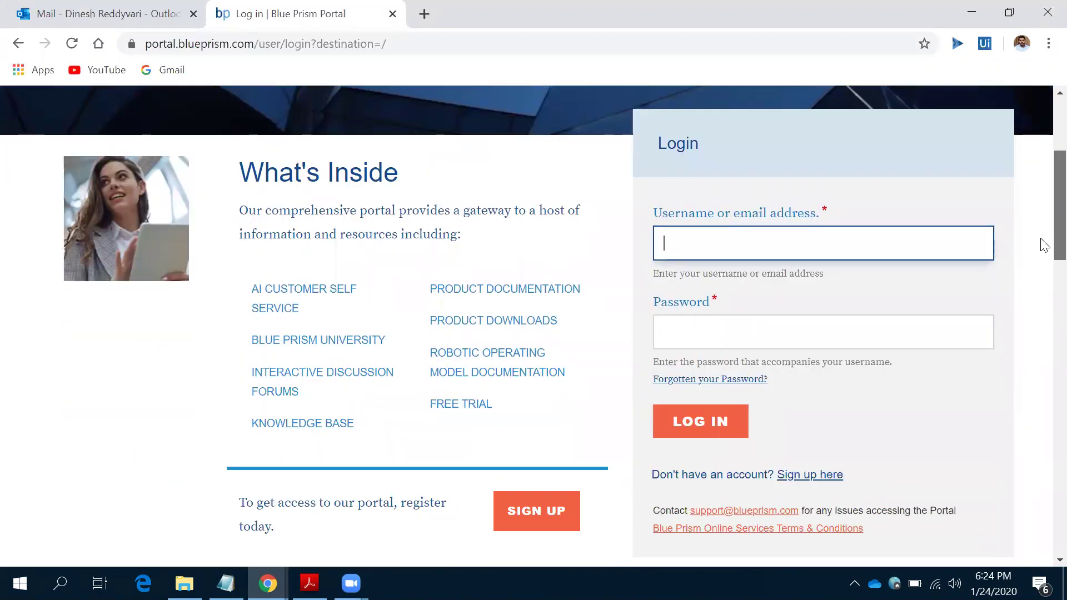
{"action": "scroll", "coordinate": [1044, 245], "scroll_direction": "down", "scroll_amount": 3}
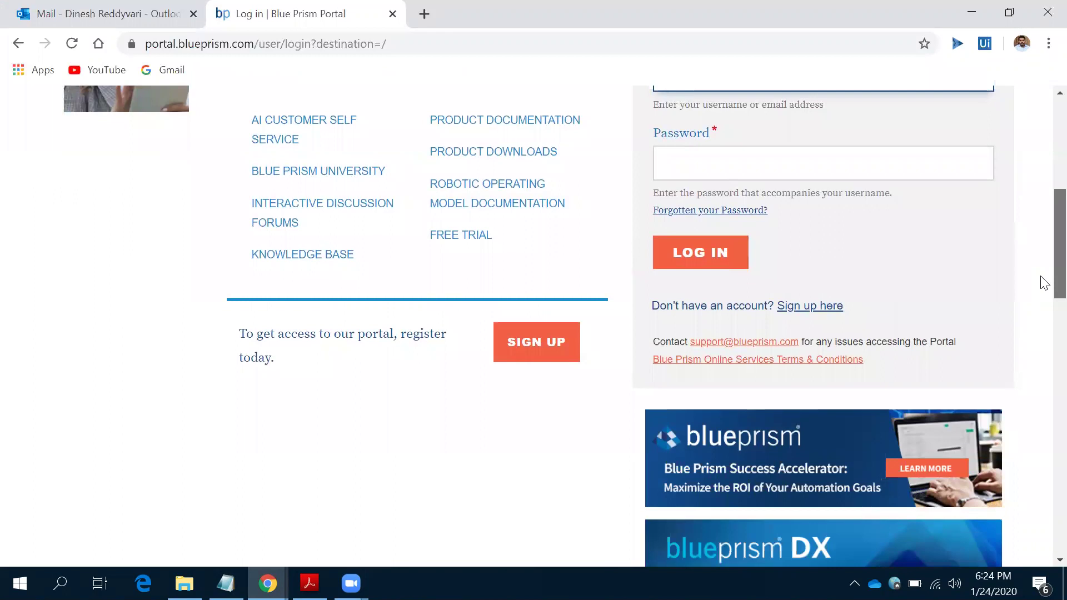
{"action": "scroll", "coordinate": [1044, 267], "scroll_direction": "up", "scroll_amount": 5}
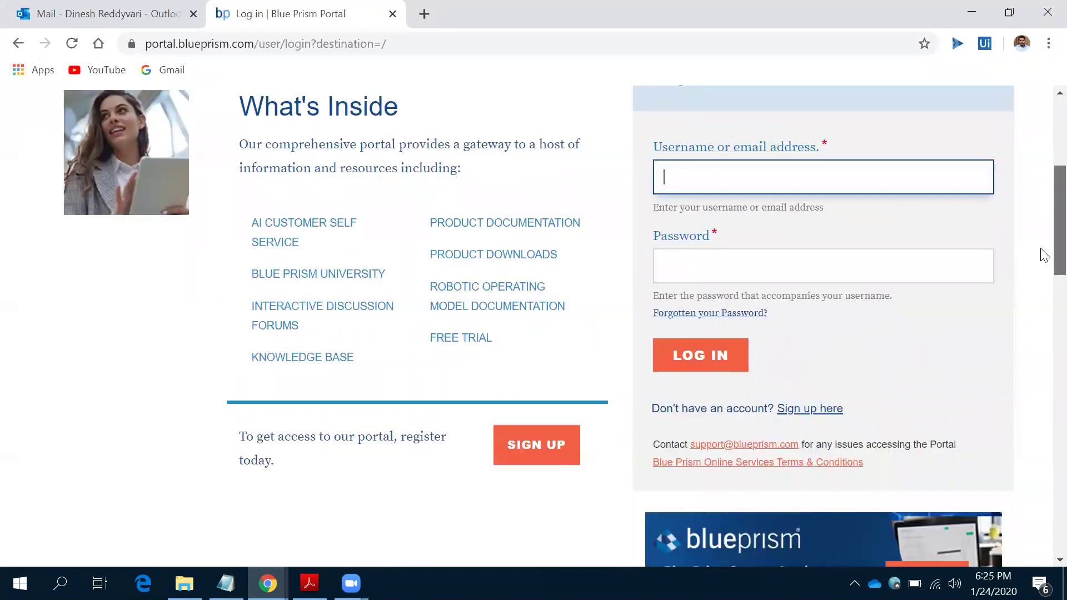
{"action": "scroll", "coordinate": [1043, 245], "scroll_direction": "down", "scroll_amount": 3}
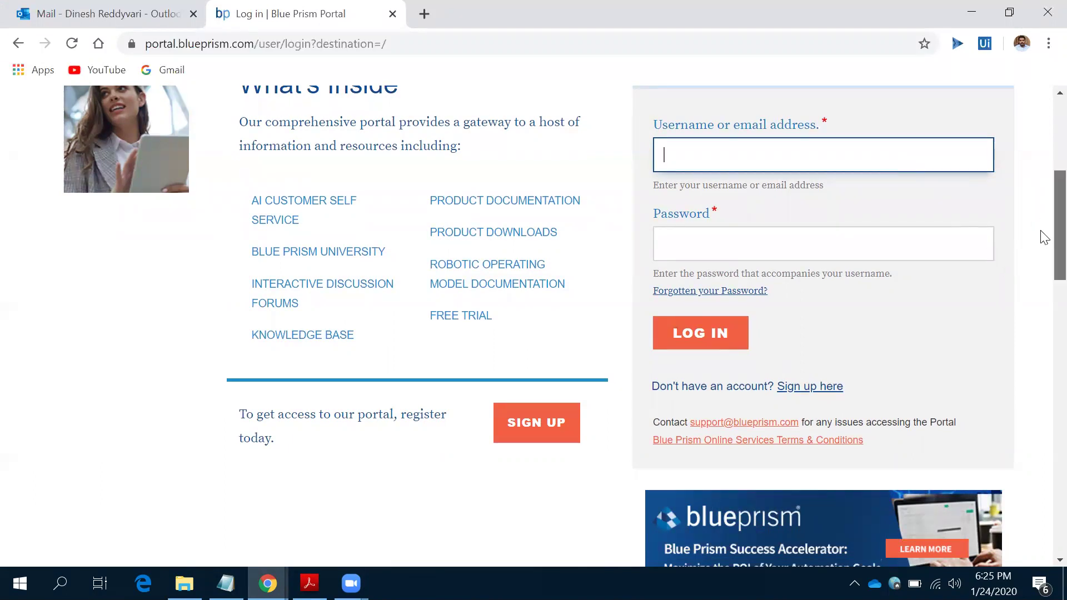
{"action": "scroll", "coordinate": [1040, 236], "scroll_direction": "up", "scroll_amount": 5}
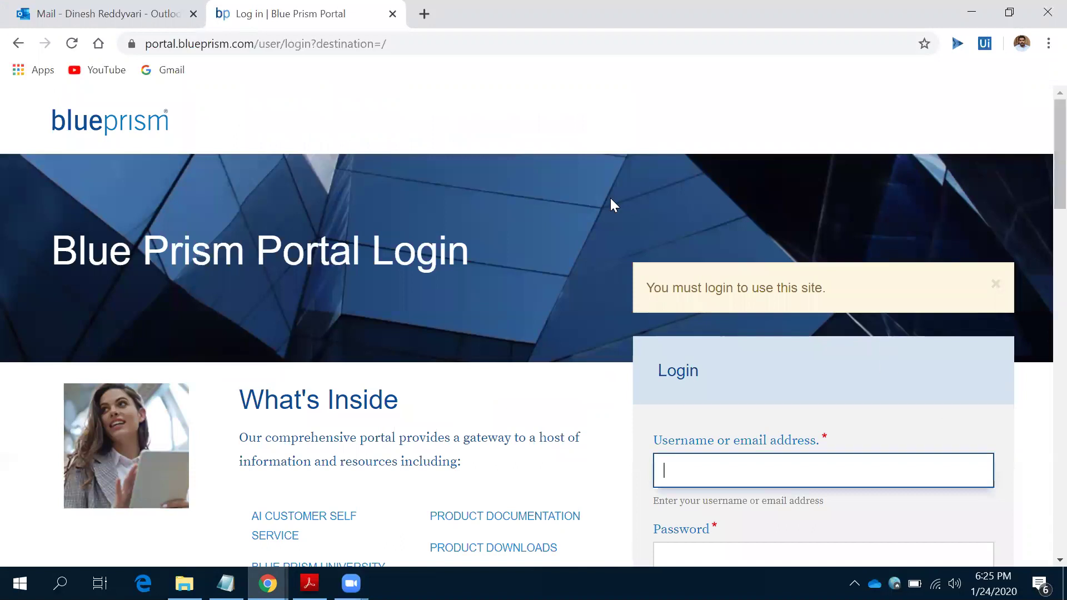
Close the Portal tab and copy the free-trial URL from the Installation notes.
{"action": "left_click", "coordinate": [394, 27]}
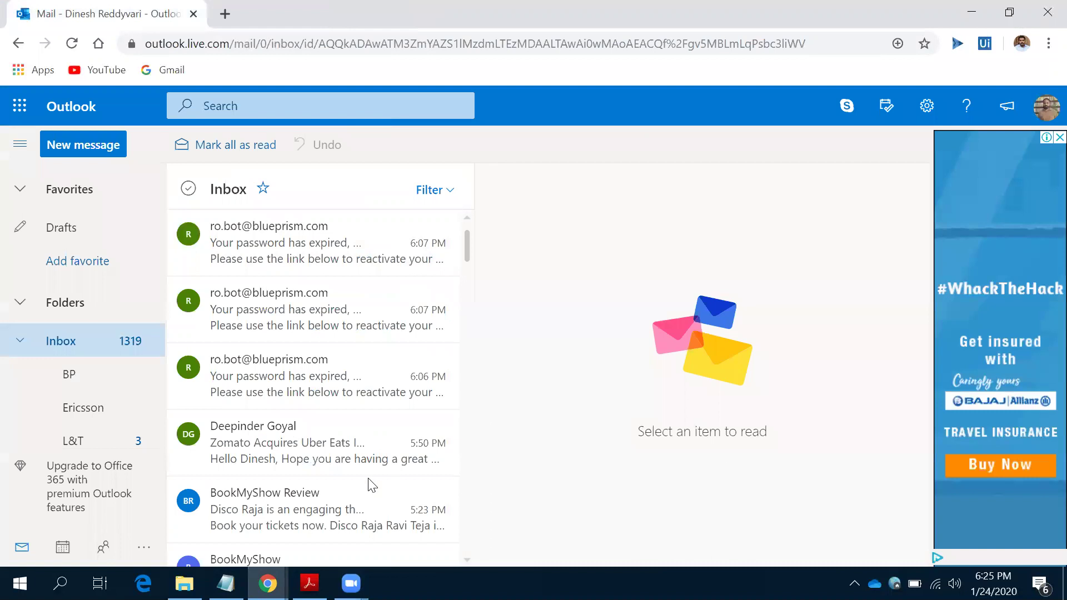
{"action": "left_click", "coordinate": [225, 583]}
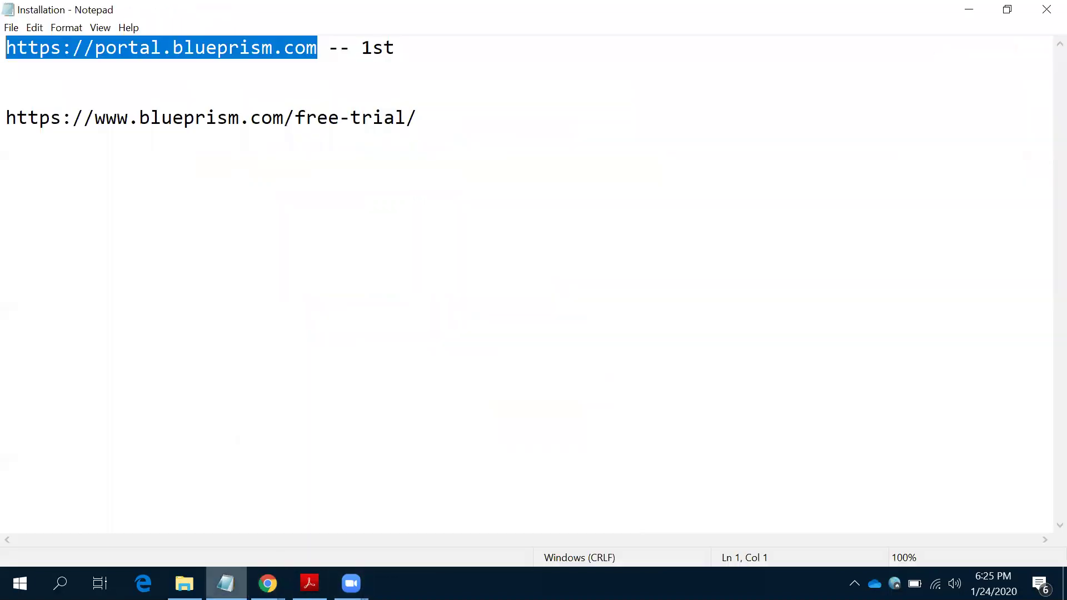
{"action": "left_click", "coordinate": [476, 138]}
{"action": "left_click", "coordinate": [442, 117]}
{"action": "left_click_drag", "start_coordinate": [439, 118], "coordinate": [8, 118]}
{"action": "key", "text": "ctrl+c"}
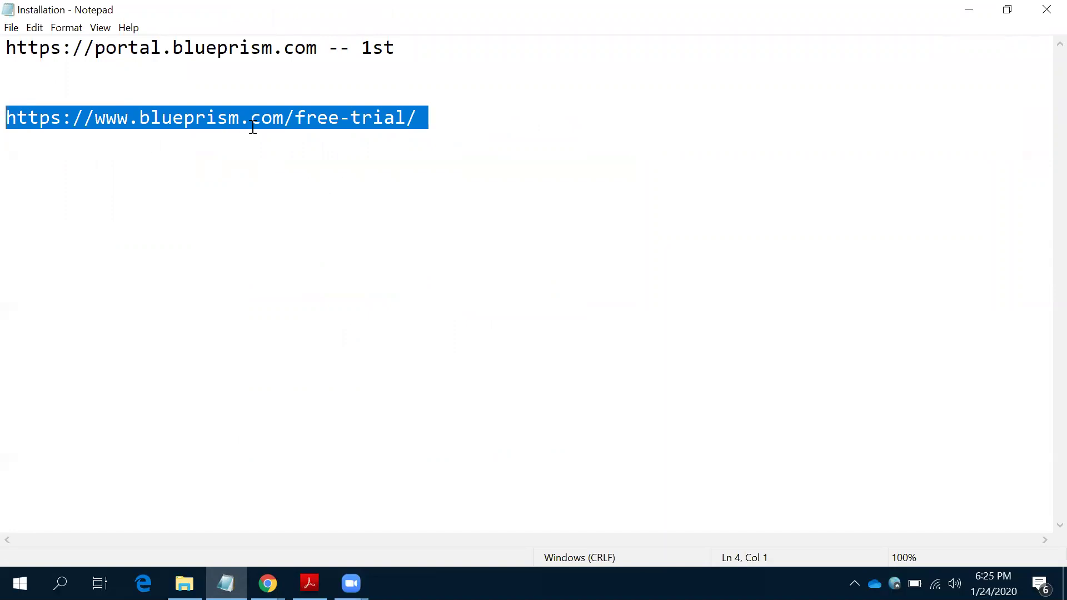
Switch back to the Chrome window showing the Outlook web inbox.
{"action": "left_click", "coordinate": [268, 582]}
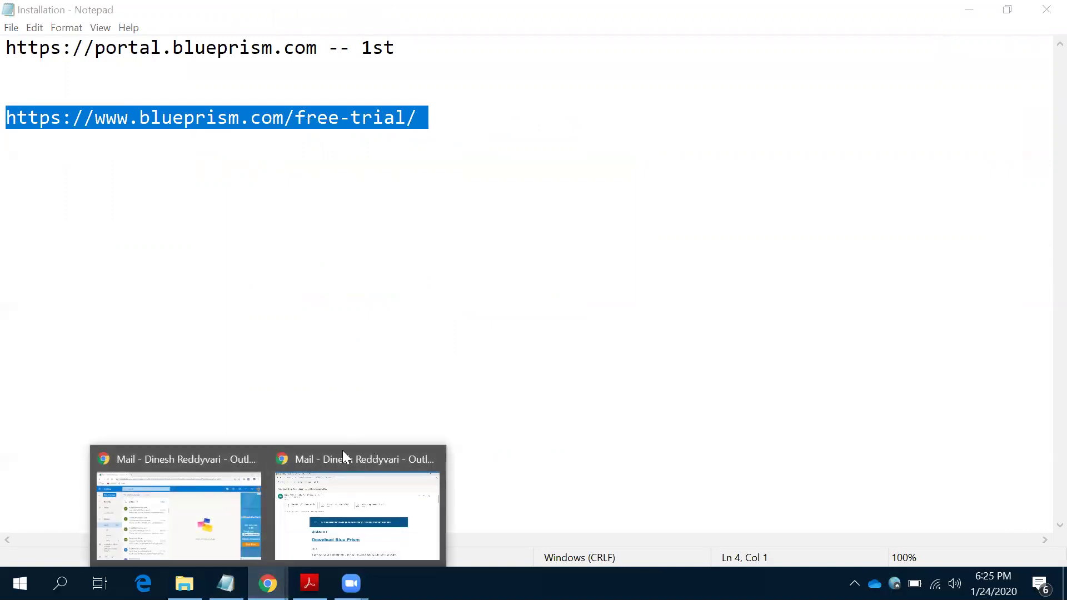
{"action": "left_click", "coordinate": [342, 455]}
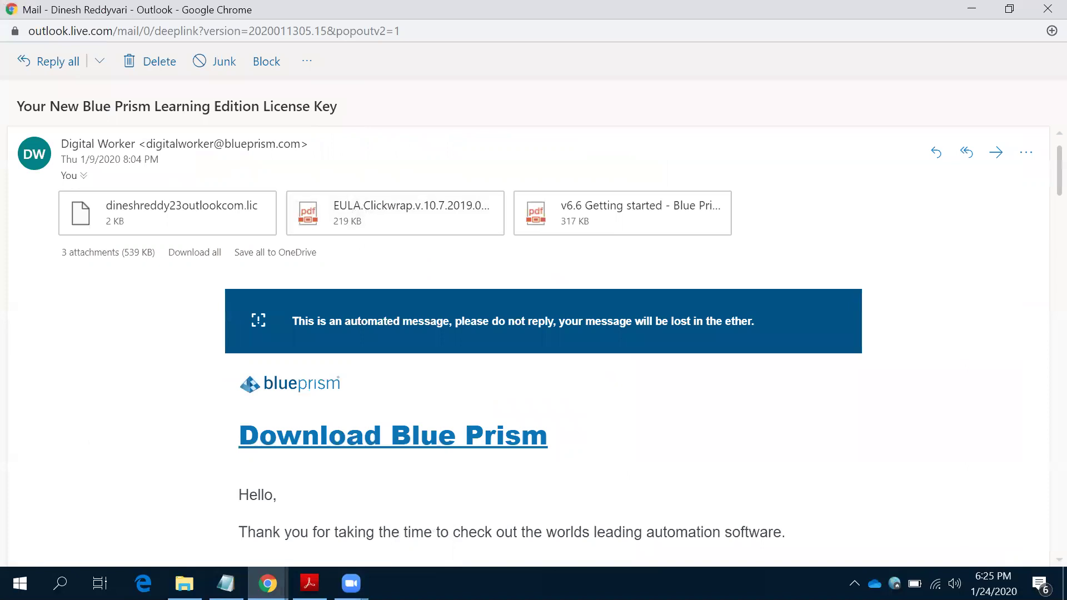
{"action": "left_click", "coordinate": [268, 583]}
{"action": "left_click", "coordinate": [210, 465]}
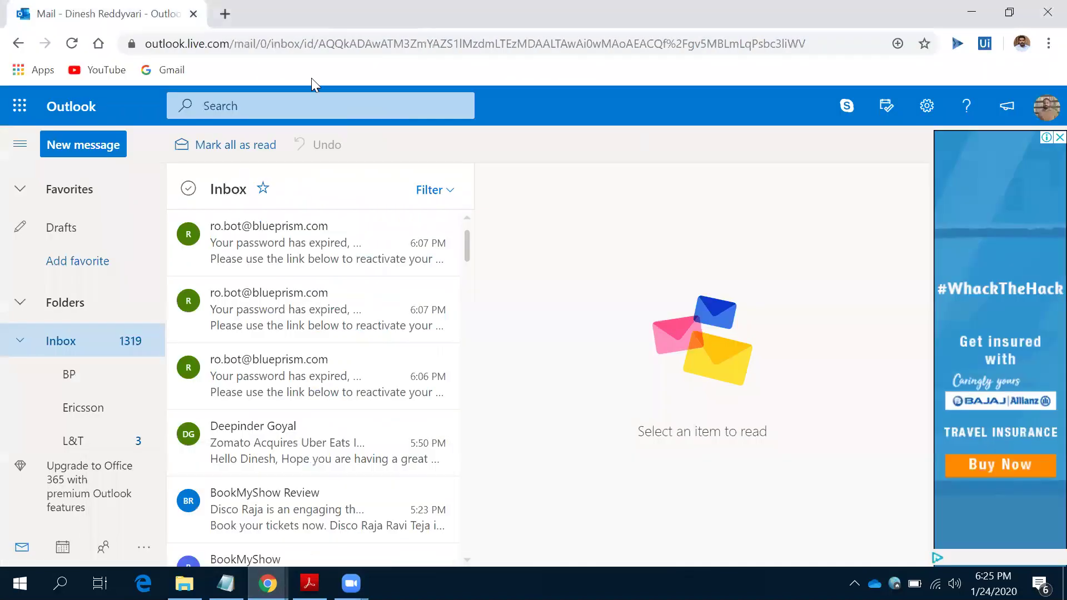
Load the copied free-trial URL in a new browser tab.
{"action": "left_click", "coordinate": [224, 14]}
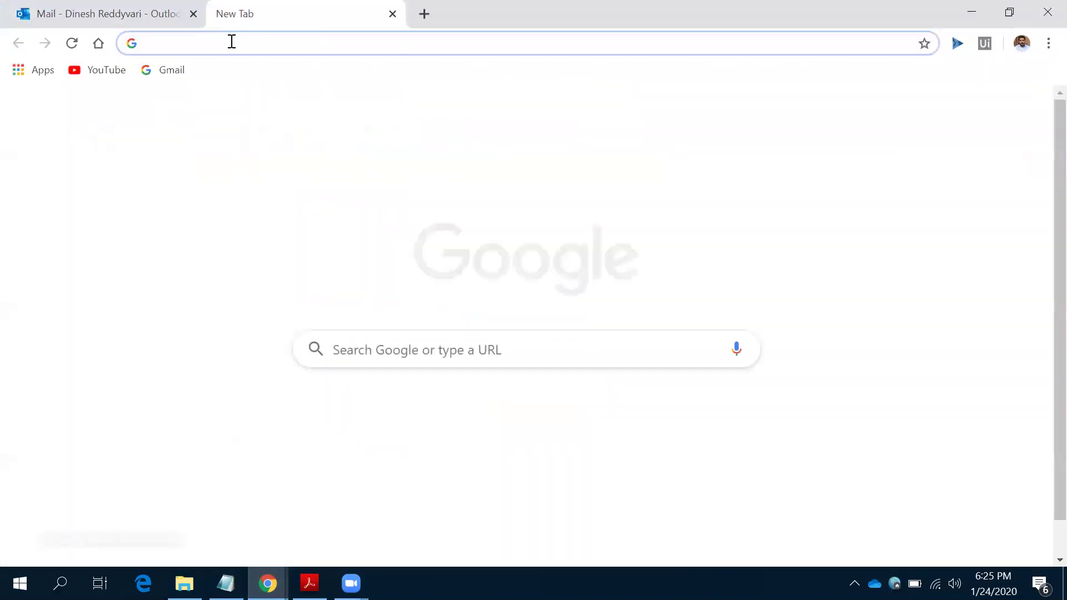
{"action": "key", "text": "ctrl+v"}
{"action": "key", "text": "Return"}
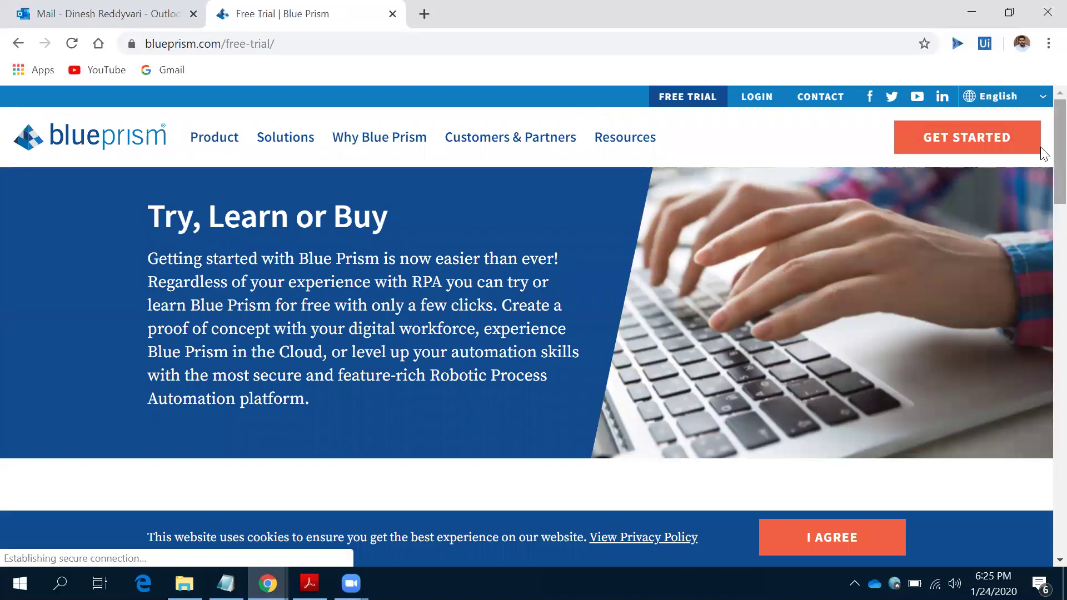
Scroll the free-trial page comparing Try, Learn and Buy licenses, durations, processes and requirements.
{"action": "scroll", "coordinate": [1040, 166], "scroll_direction": "down", "scroll_amount": 5}
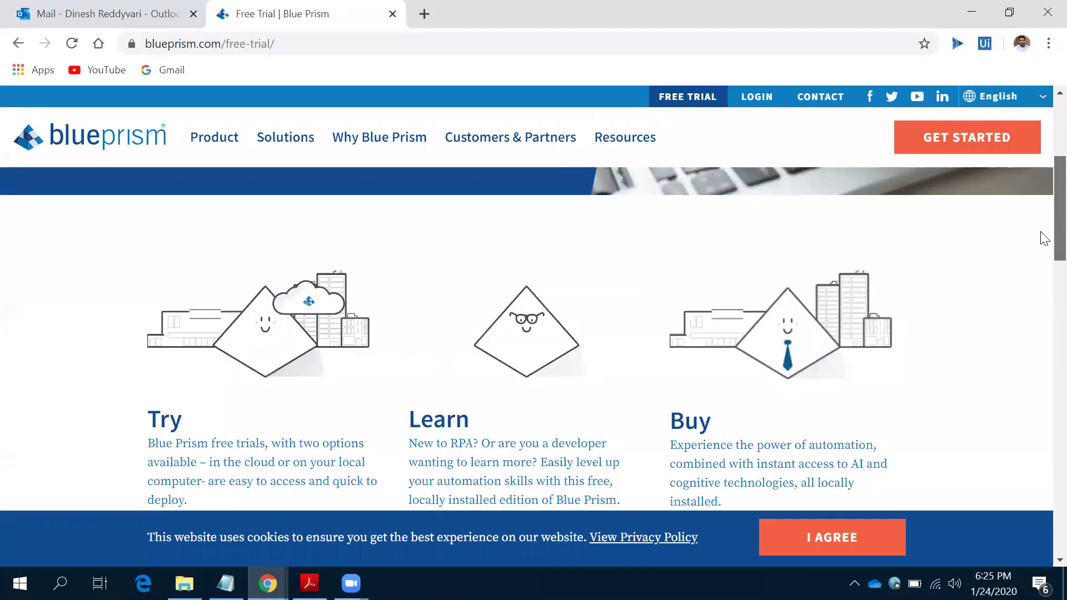
{"action": "scroll", "coordinate": [1042, 237], "scroll_direction": "down", "scroll_amount": 4}
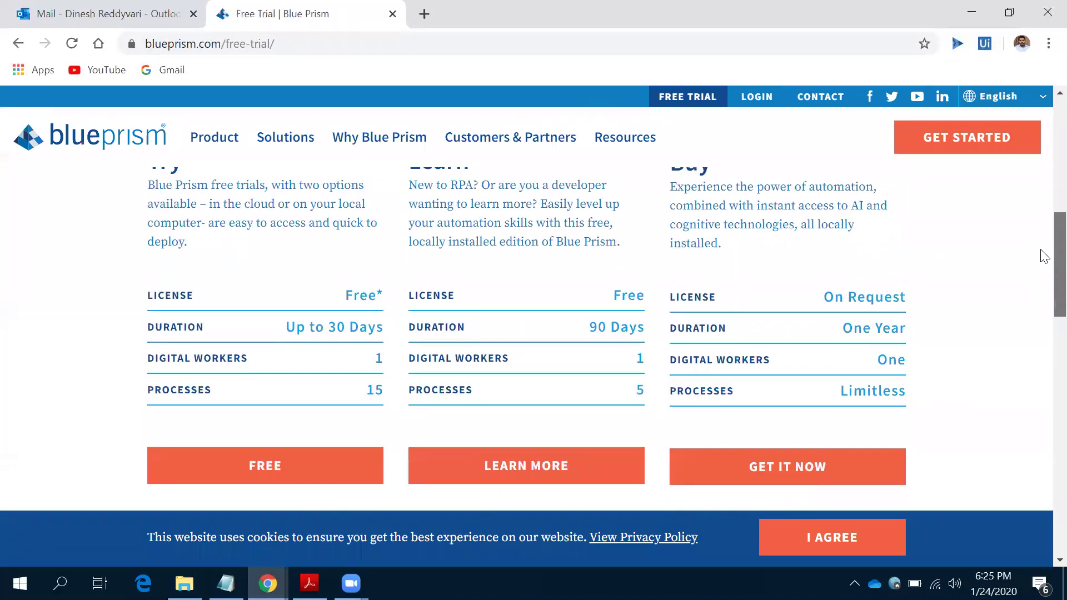
{"action": "scroll", "coordinate": [1044, 251], "scroll_direction": "up", "scroll_amount": 2}
{"action": "scroll", "coordinate": [1045, 256], "scroll_direction": "down", "scroll_amount": 1}
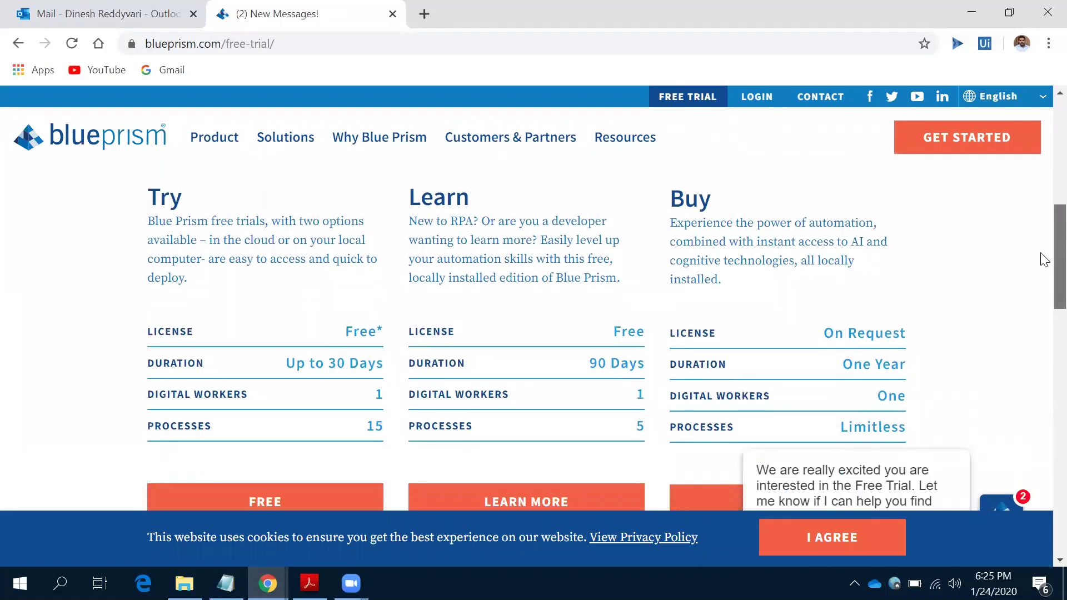
{"action": "scroll", "coordinate": [1044, 261], "scroll_direction": "down", "scroll_amount": 1}
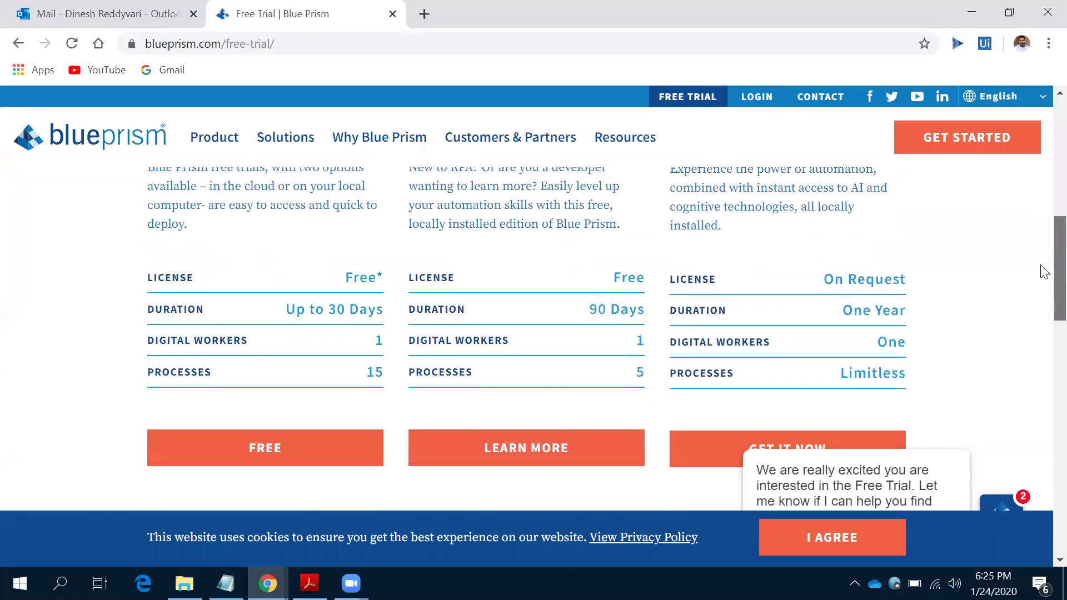
{"action": "scroll", "coordinate": [1044, 263], "scroll_direction": "up", "scroll_amount": 1}
{"action": "scroll", "coordinate": [1042, 266], "scroll_direction": "down", "scroll_amount": 1}
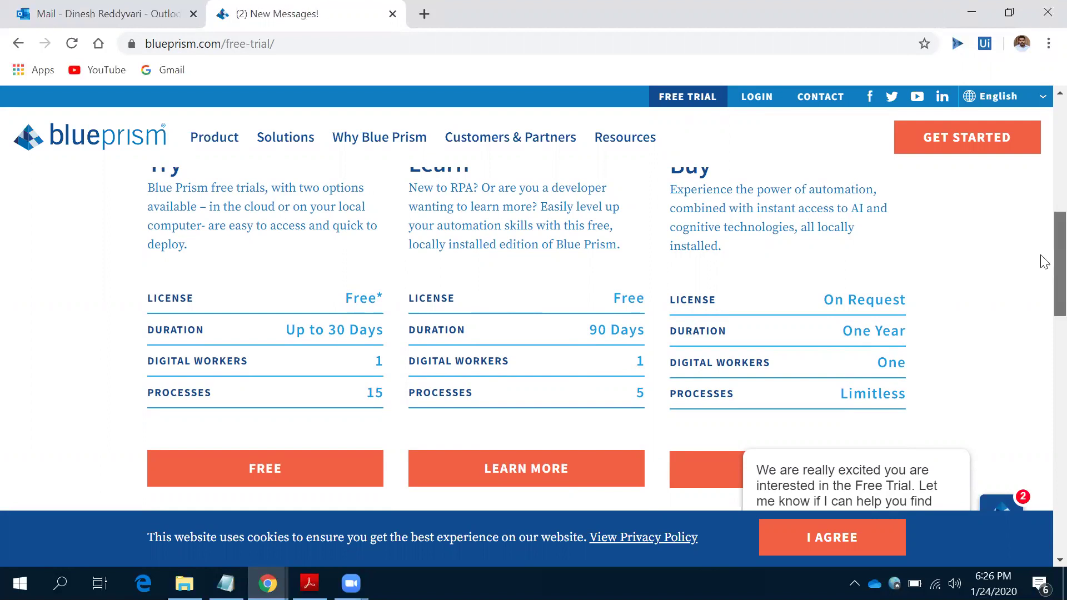
{"action": "scroll", "coordinate": [1044, 287], "scroll_direction": "down", "scroll_amount": 2}
{"action": "scroll", "coordinate": [1043, 289], "scroll_direction": "down", "scroll_amount": 1}
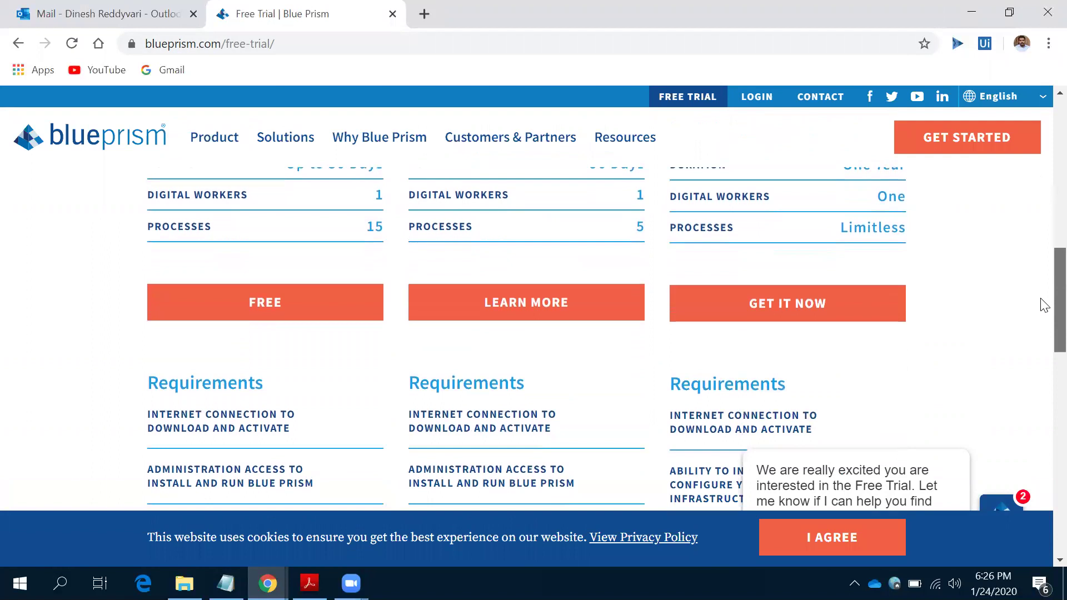
{"action": "scroll", "coordinate": [1043, 302], "scroll_direction": "down", "scroll_amount": 1}
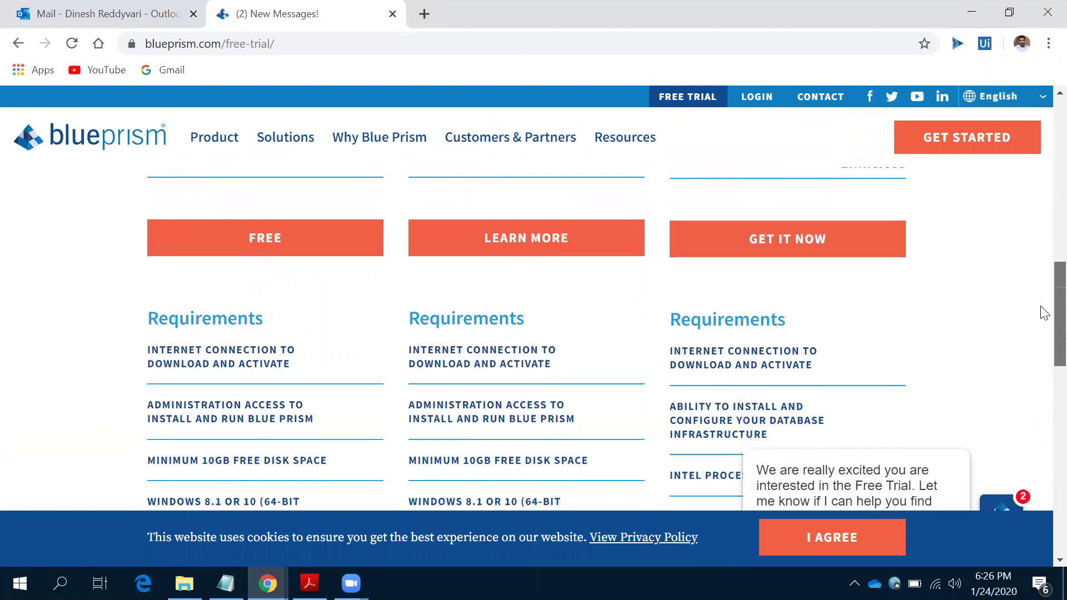
Open the Try plan's FREE get-started page, accept the cookie notice, and scroll to Run Locally.
{"action": "left_click", "coordinate": [288, 252]}
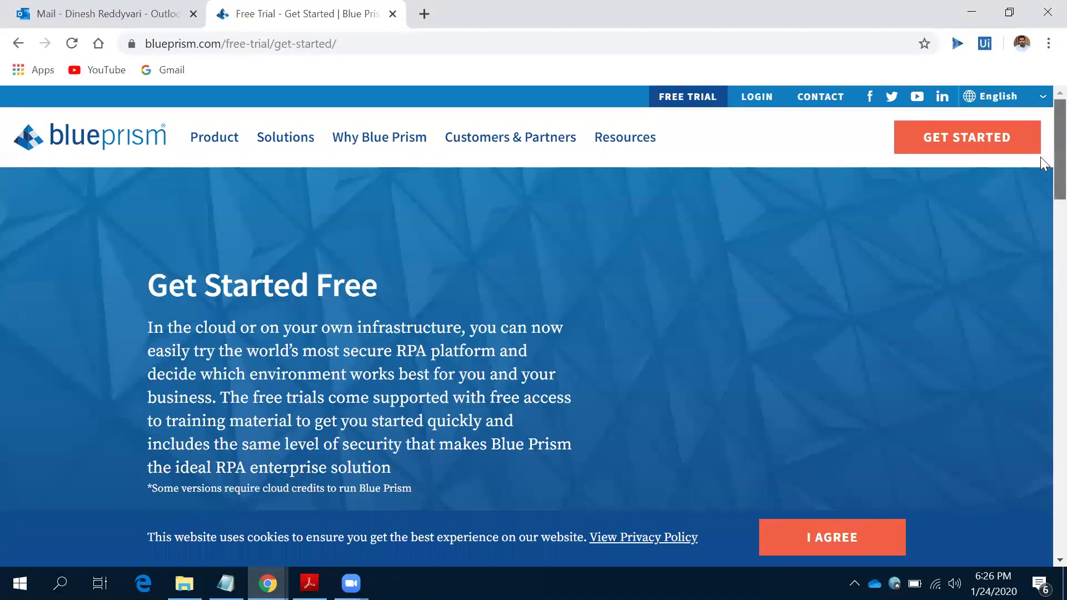
{"action": "scroll", "coordinate": [1042, 233], "scroll_direction": "down", "scroll_amount": 10}
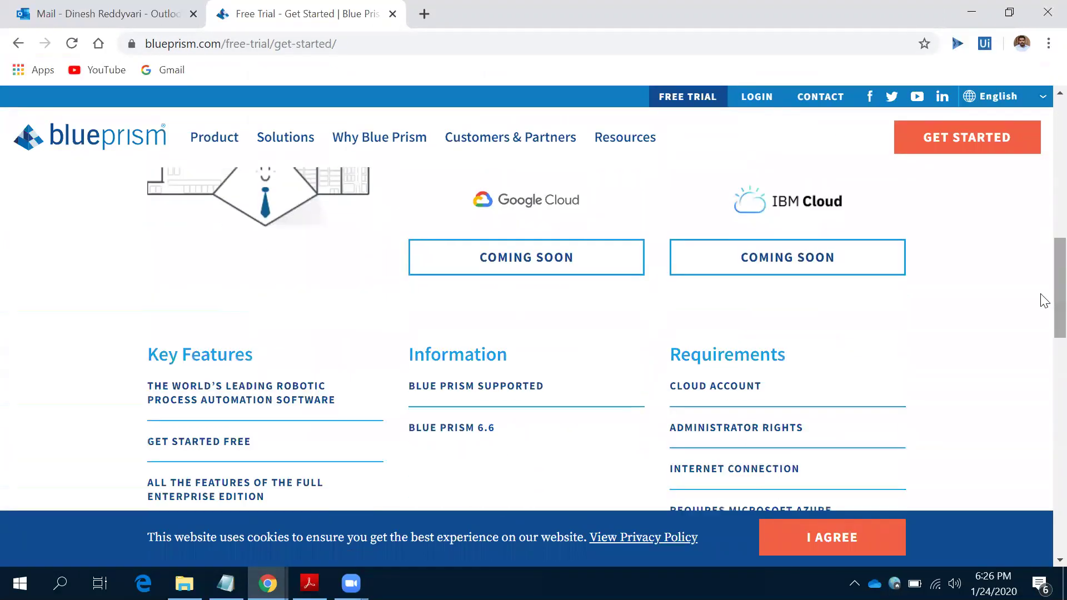
{"action": "left_click", "coordinate": [838, 542]}
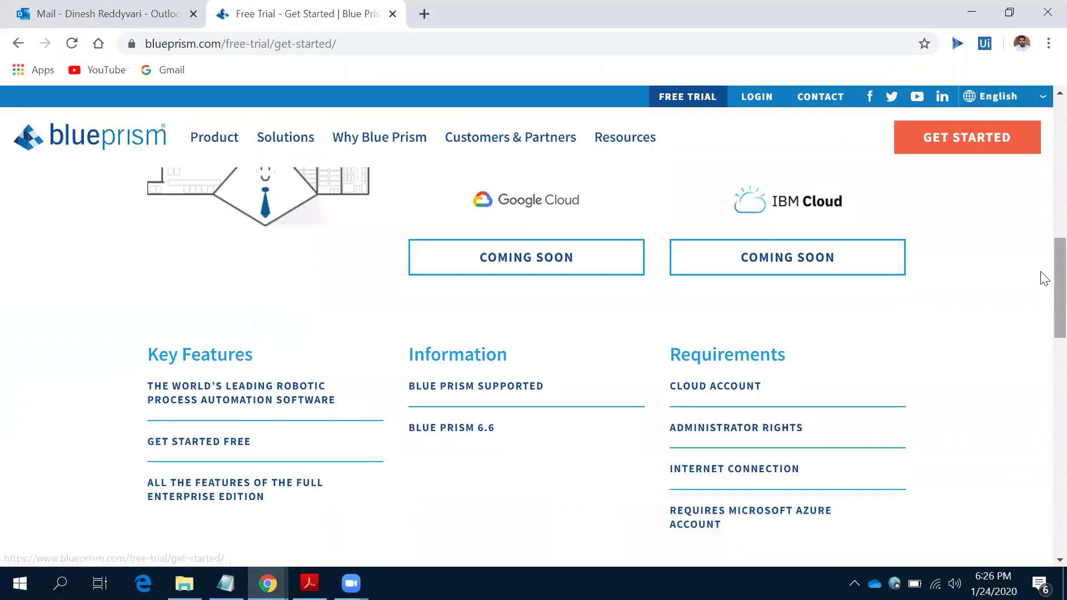
{"action": "scroll", "coordinate": [1041, 200], "scroll_direction": "up", "scroll_amount": 5}
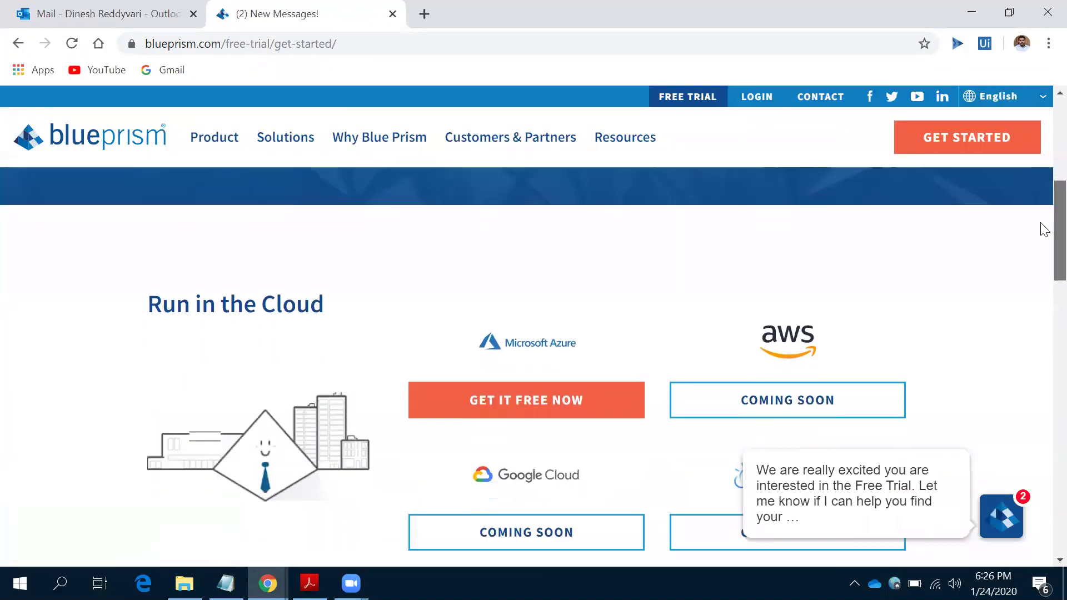
{"action": "scroll", "coordinate": [1045, 229], "scroll_direction": "down", "scroll_amount": 2}
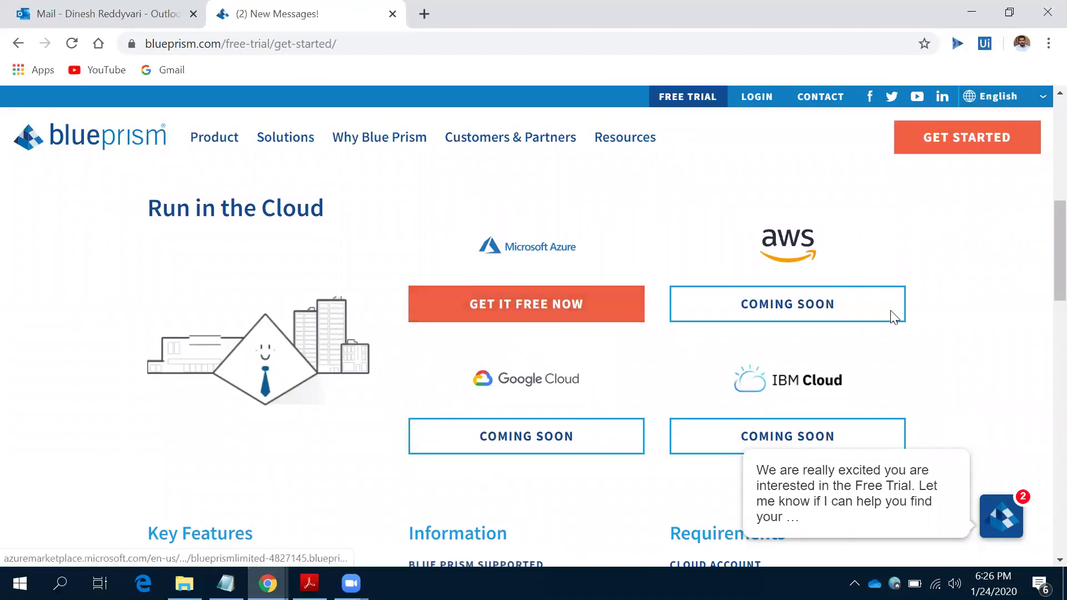
{"action": "left_click_drag", "start_coordinate": [1044, 269], "coordinate": [1040, 389]}
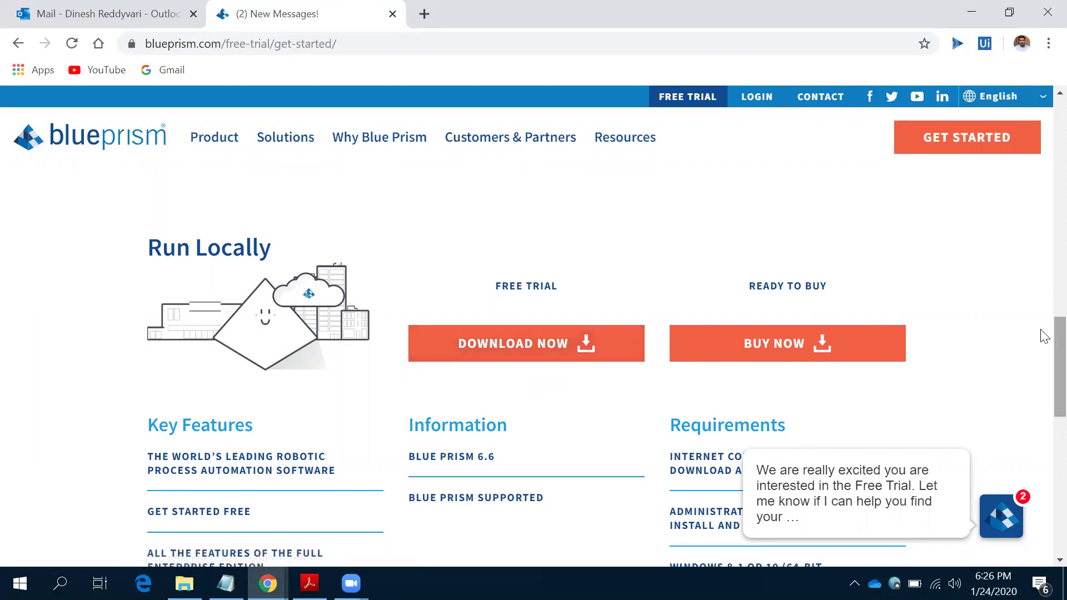
{"action": "left_click_drag", "start_coordinate": [1043, 344], "coordinate": [1041, 312]}
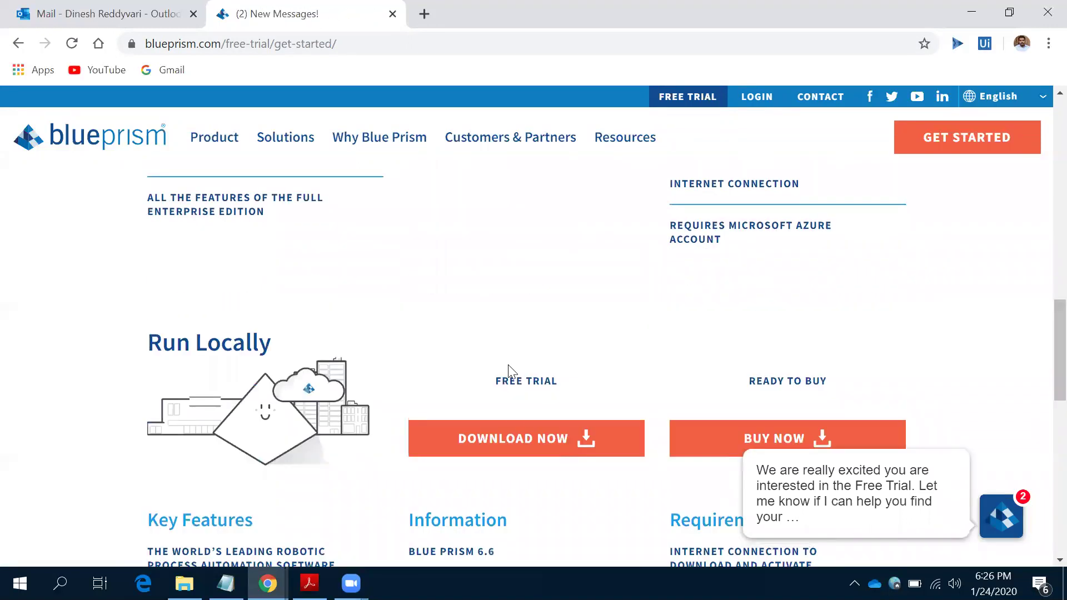
Open the Run Locally Digital Exchange entry for the v6.6 on-prem trial and show the profile menu.
{"action": "left_click", "coordinate": [512, 436]}
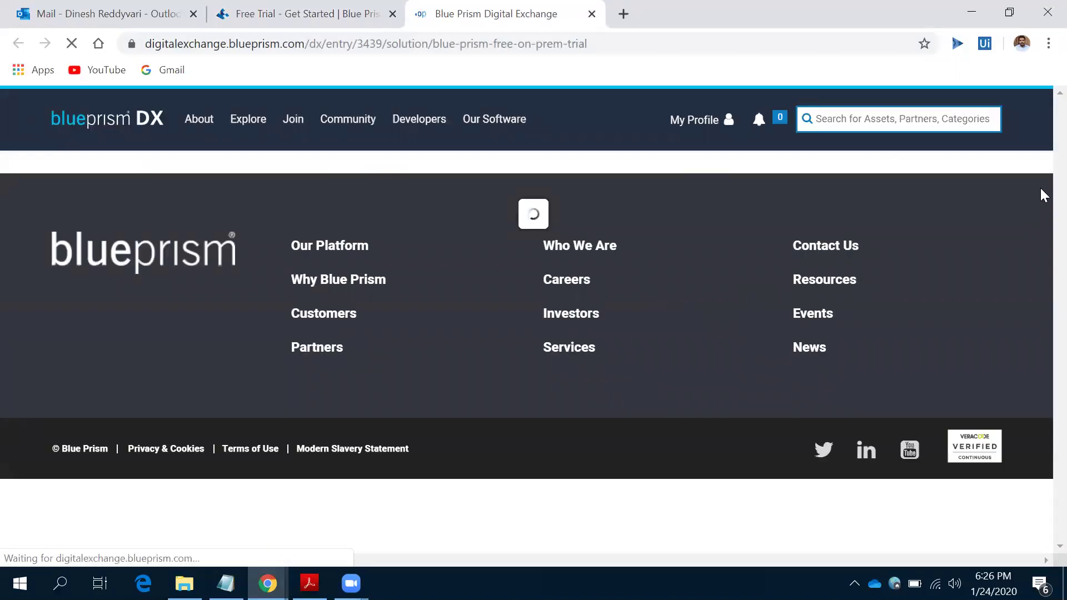
{"action": "scroll", "coordinate": [1043, 169], "scroll_direction": "down", "scroll_amount": 3}
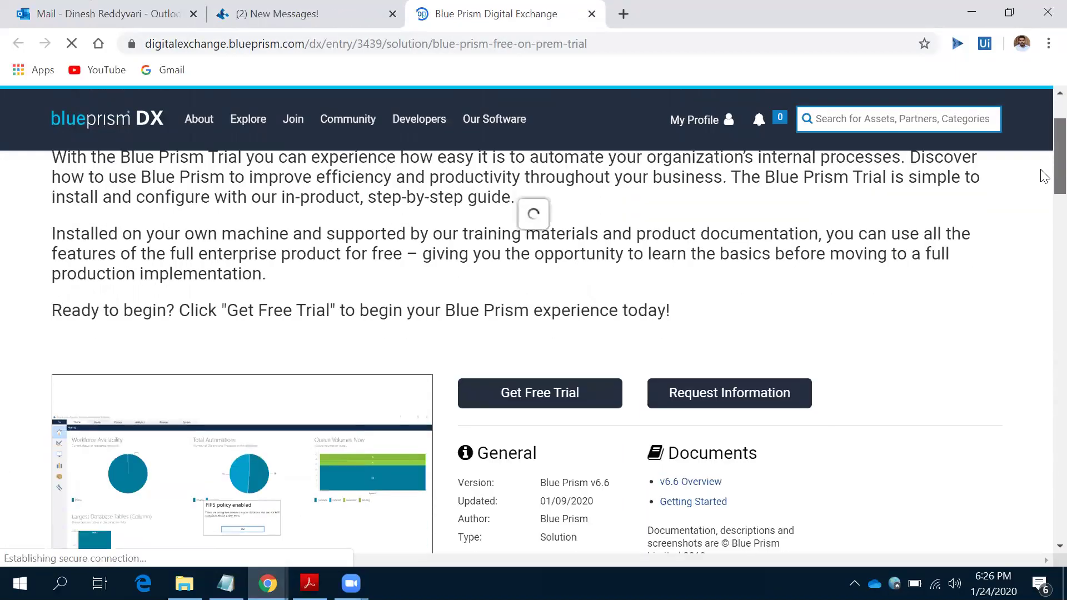
{"action": "scroll", "coordinate": [1043, 183], "scroll_direction": "down", "scroll_amount": 1}
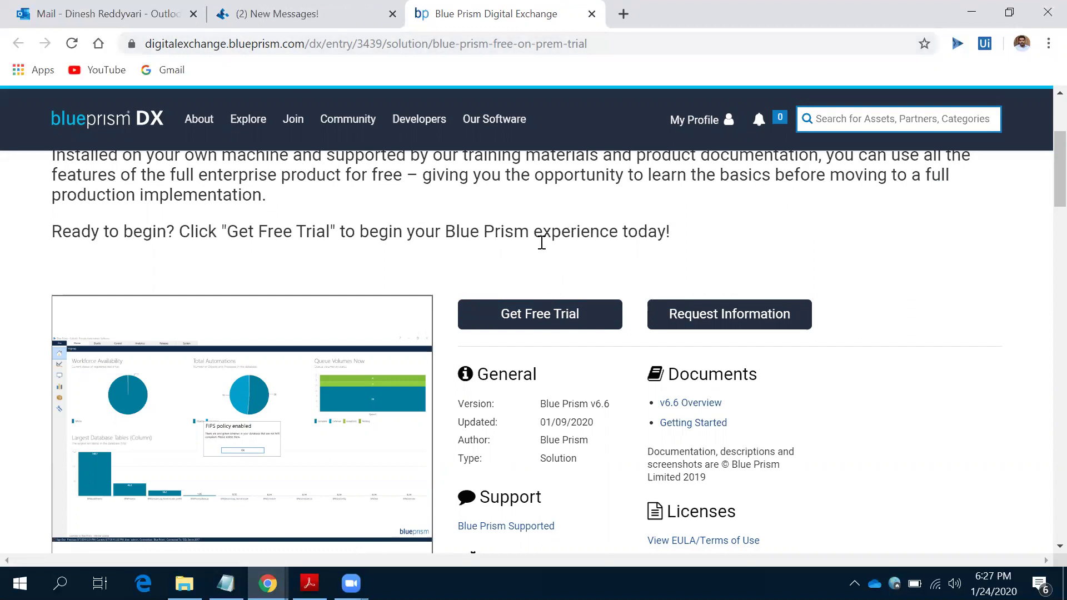
{"action": "left_click", "coordinate": [704, 125]}
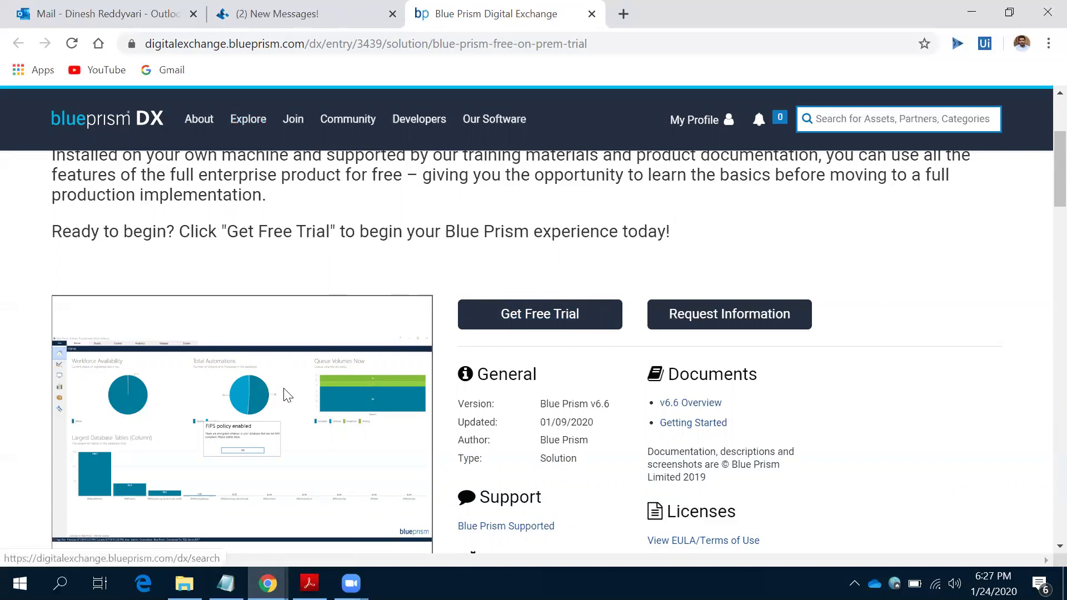
Bring the Outlook mail window forward and read the License Key email and its attachments.
{"action": "mouse_move", "coordinate": [267, 583]}
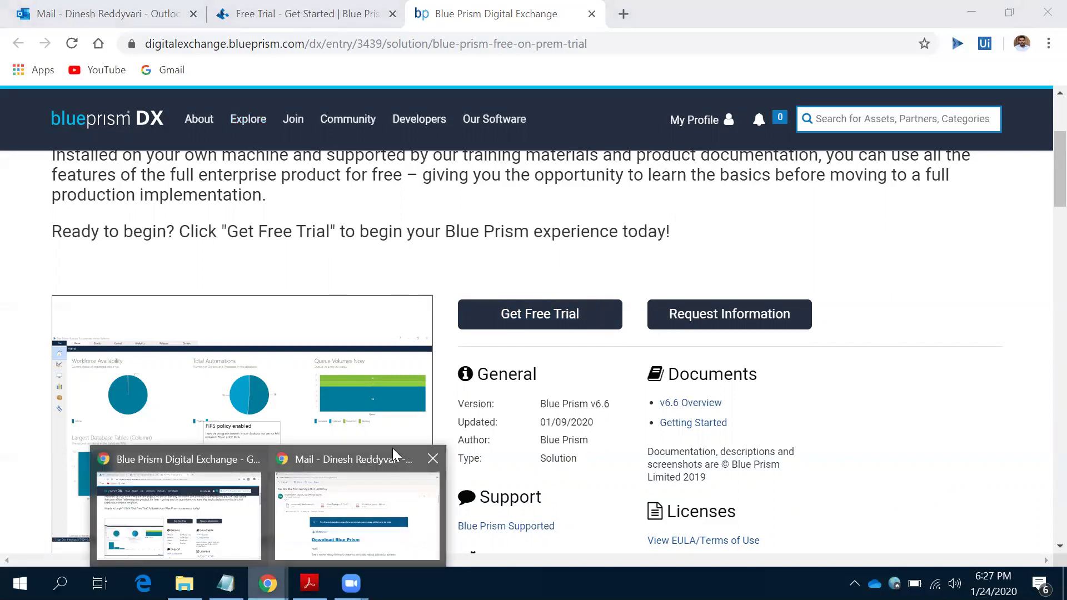
{"action": "left_click", "coordinate": [360, 459]}
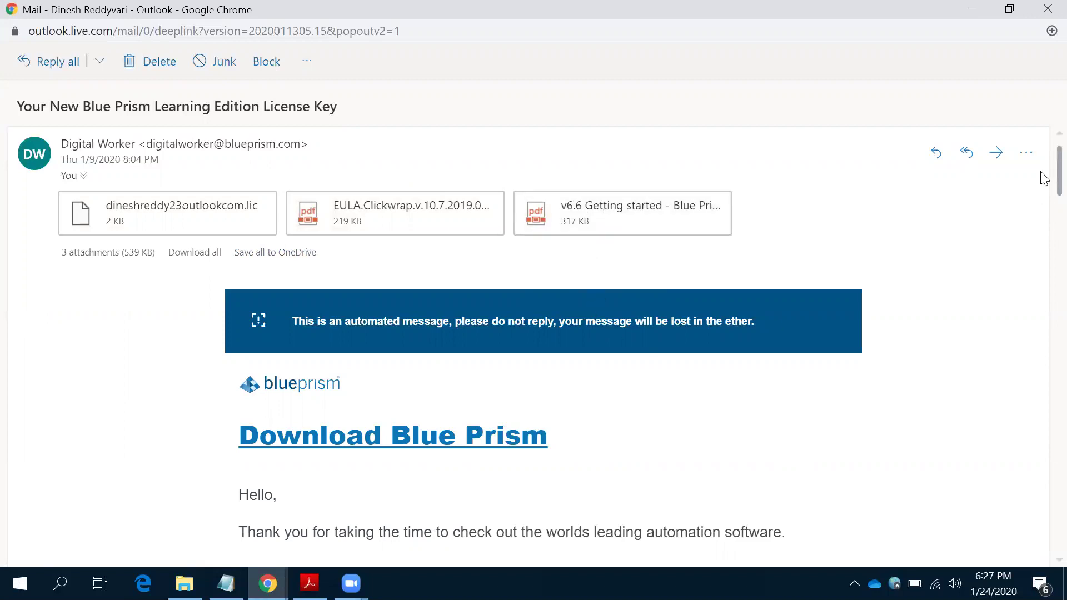
{"action": "scroll", "coordinate": [1042, 173], "scroll_direction": "down", "scroll_amount": 4}
{"action": "scroll", "coordinate": [777, 205], "scroll_direction": "up", "scroll_amount": 1}
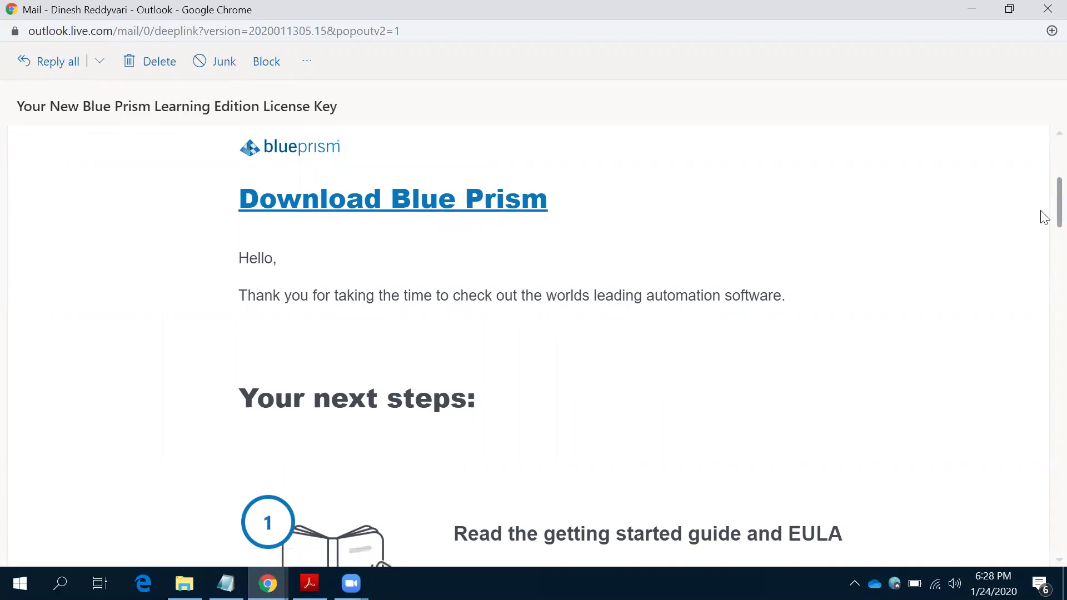
{"action": "scroll", "coordinate": [1044, 217], "scroll_direction": "up", "scroll_amount": 4}
{"action": "scroll", "coordinate": [1043, 200], "scroll_direction": "down", "scroll_amount": 2}
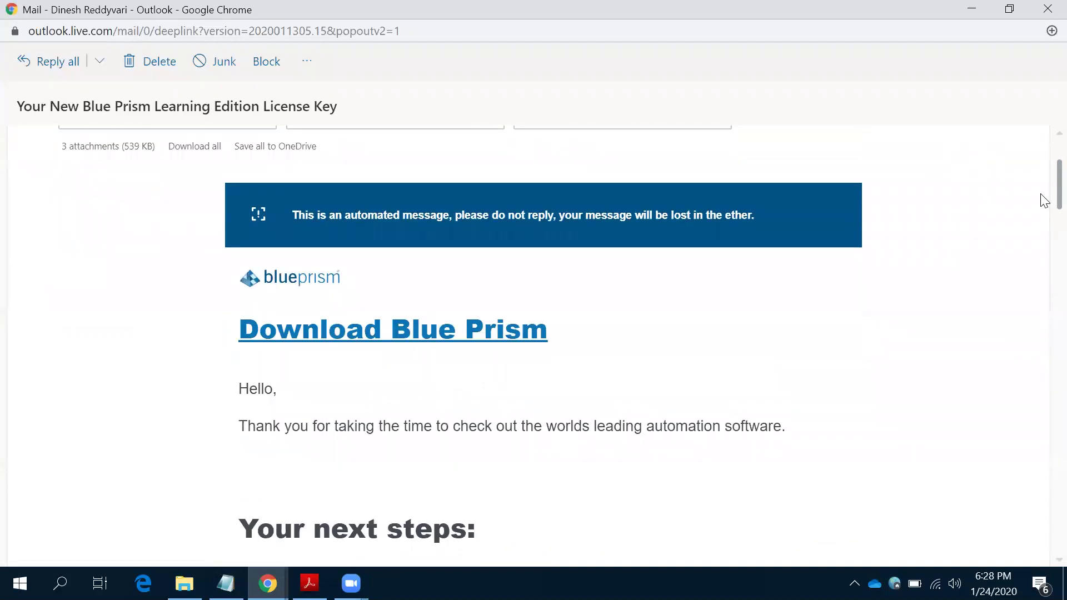
{"action": "scroll", "coordinate": [1044, 189], "scroll_direction": "up", "scroll_amount": 2}
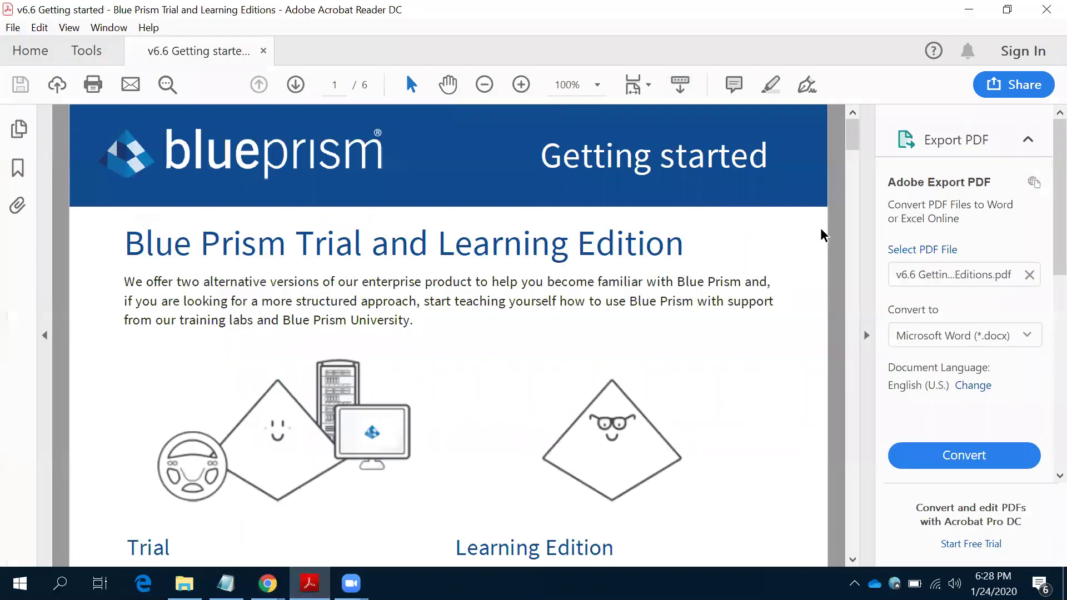
Read through the six-page v6.6 Getting started guide in Acrobat Reader, down to Install.
{"action": "left_click_drag", "start_coordinate": [858, 142], "coordinate": [852, 281]}
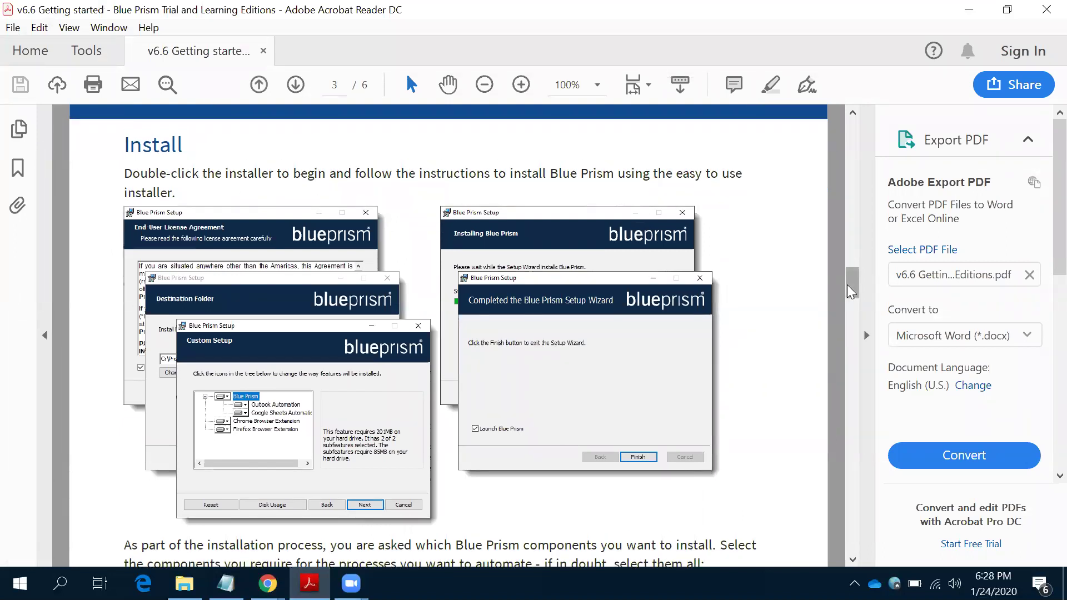
{"action": "left_click_drag", "start_coordinate": [852, 292], "coordinate": [861, 385]}
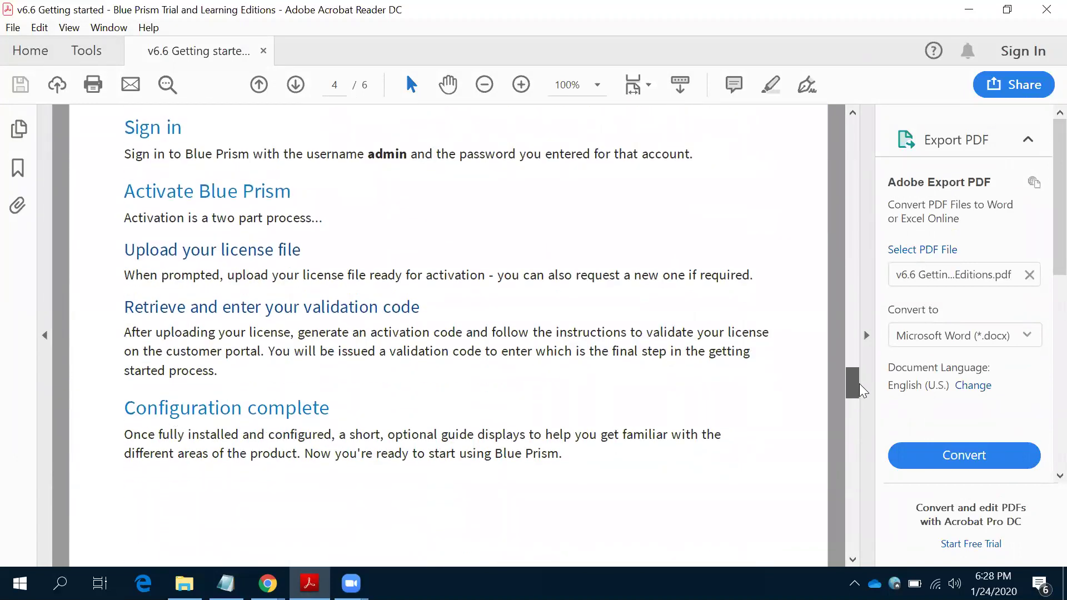
{"action": "left_click_drag", "start_coordinate": [860, 390], "coordinate": [858, 286]}
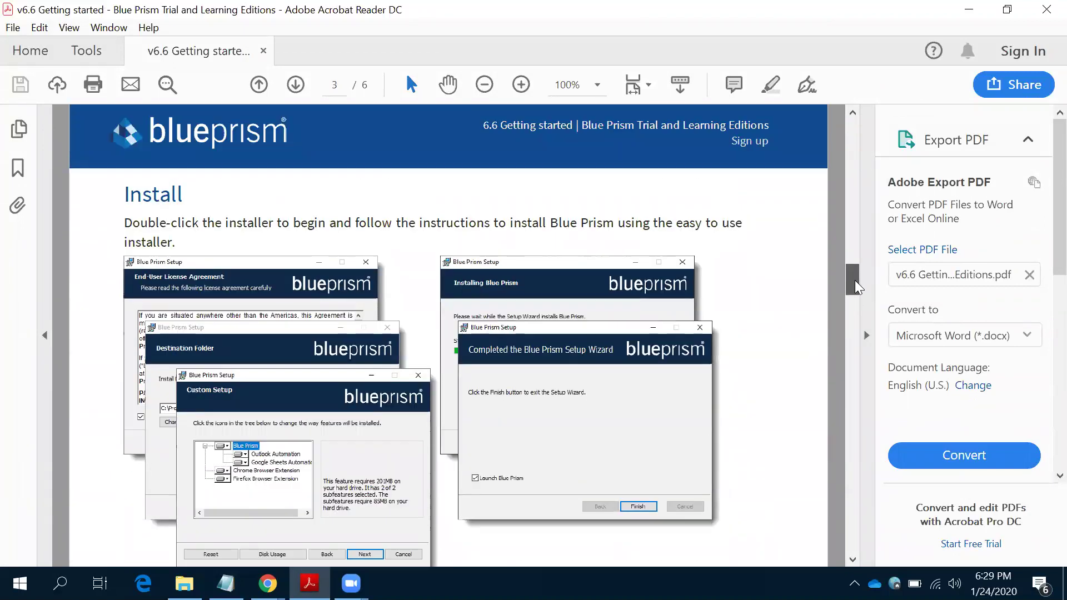